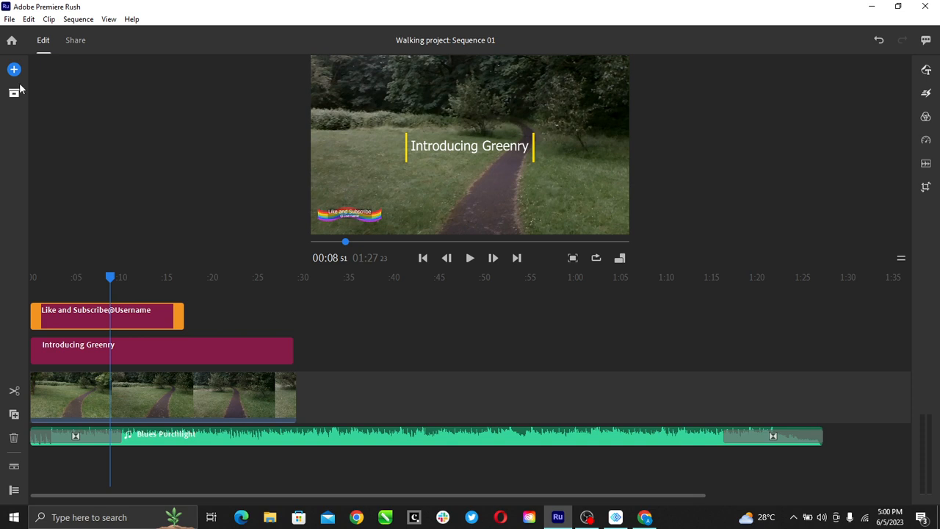
Enlarge the "Like and Subscribe" rainbow banner and move it fully inside the frame below the main title
click(927, 70)
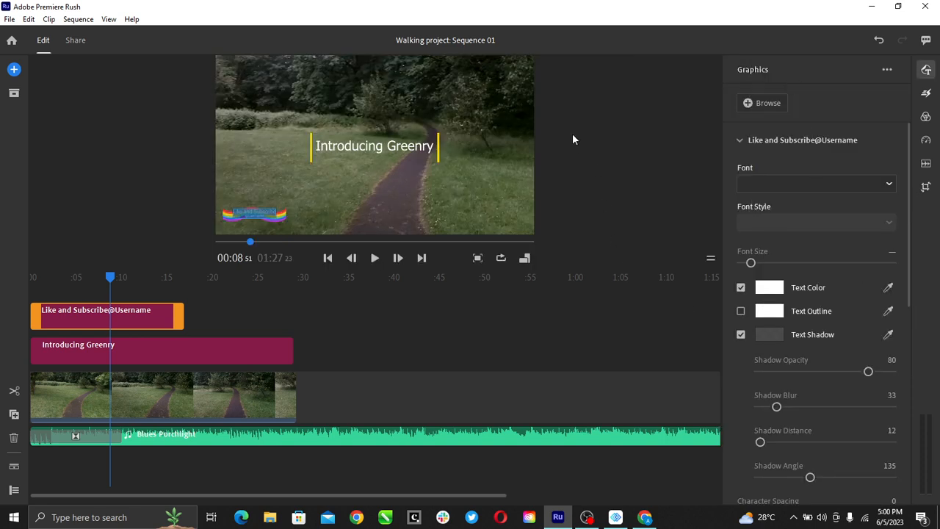
click(927, 70)
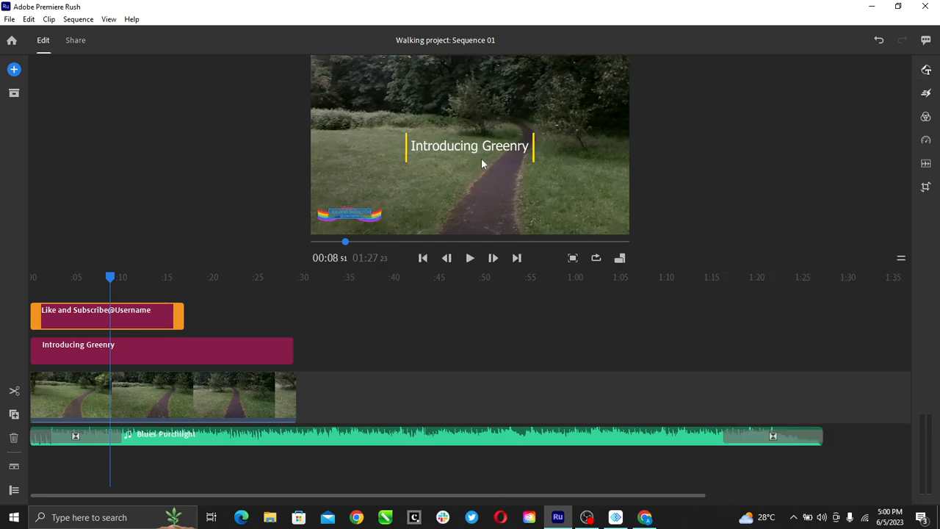
click(357, 215)
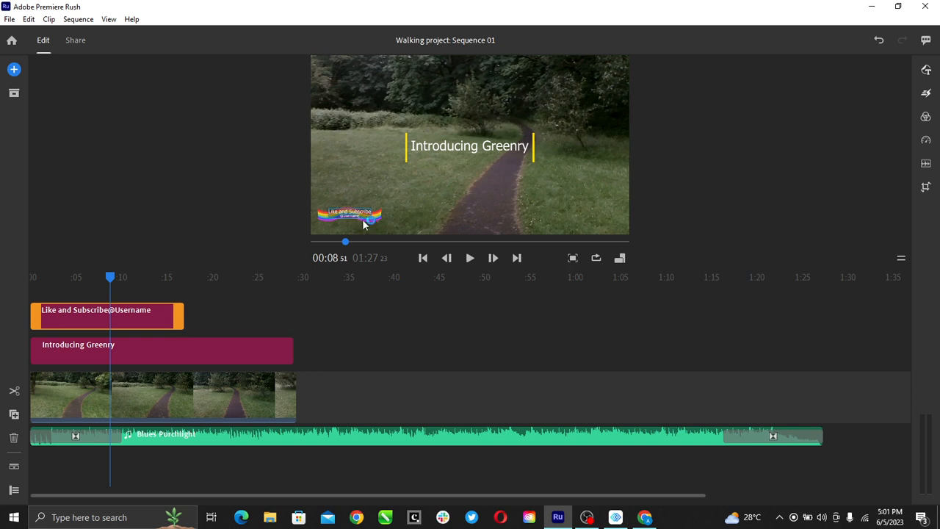
click(357, 215)
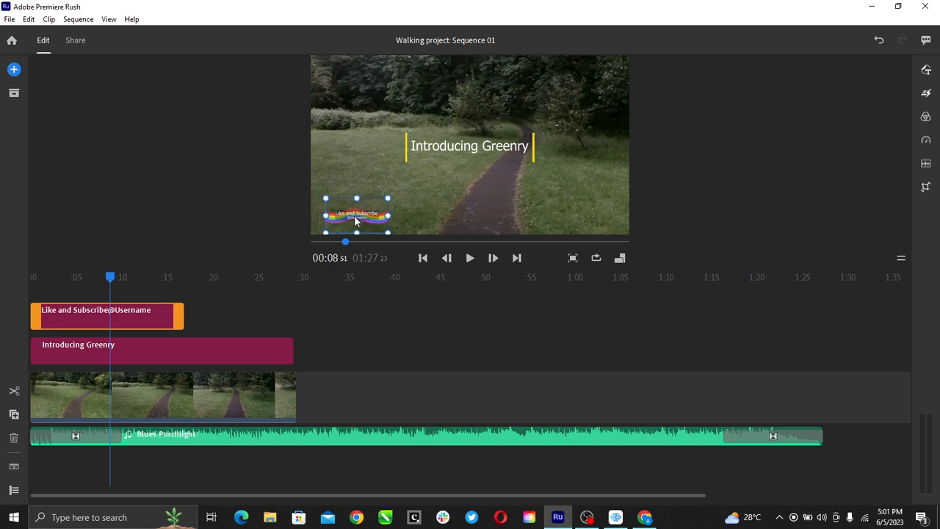
drag(356, 220, 351, 220)
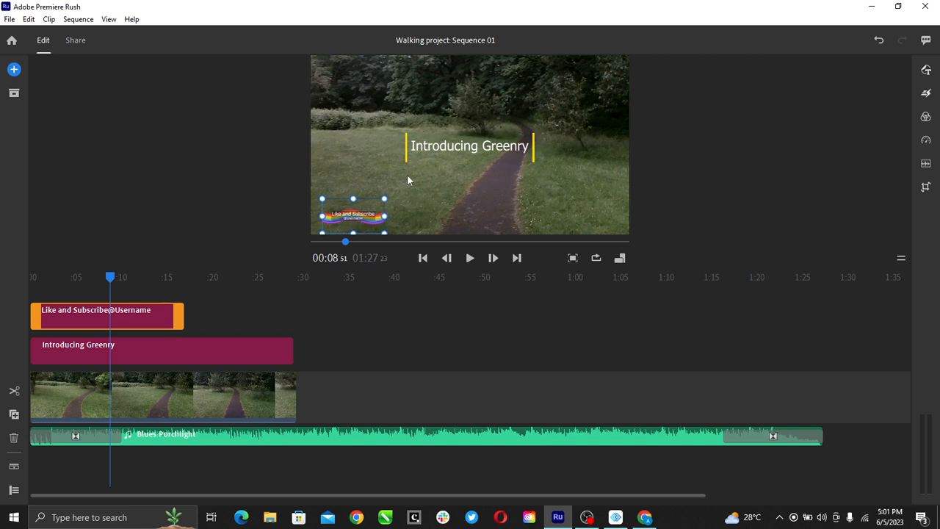
drag(384, 197, 440, 172)
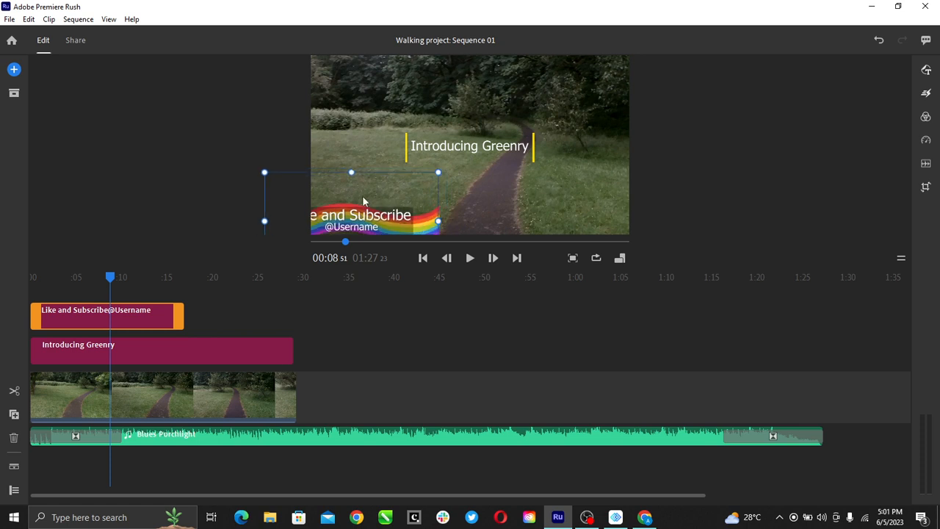
drag(362, 195, 429, 180)
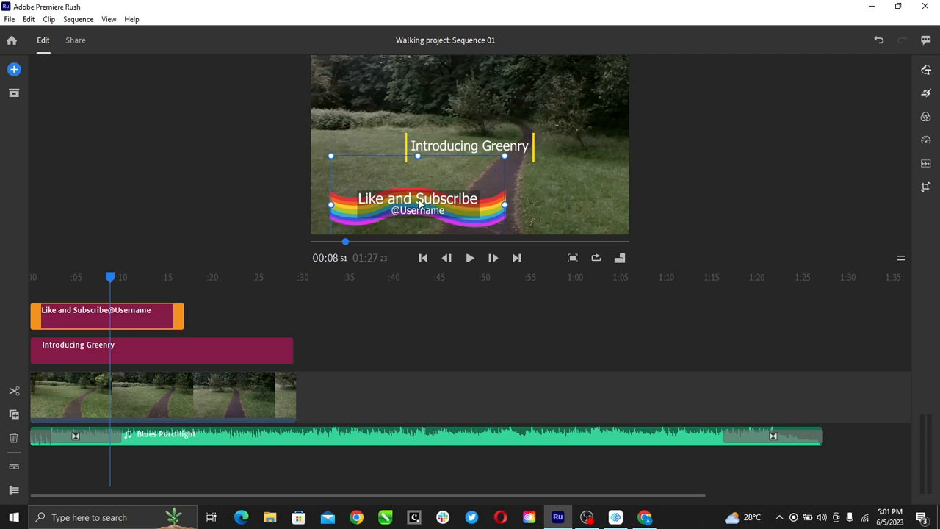
Replace the rainbow banner's text with "Don't forget to subscribe"
click(926, 71)
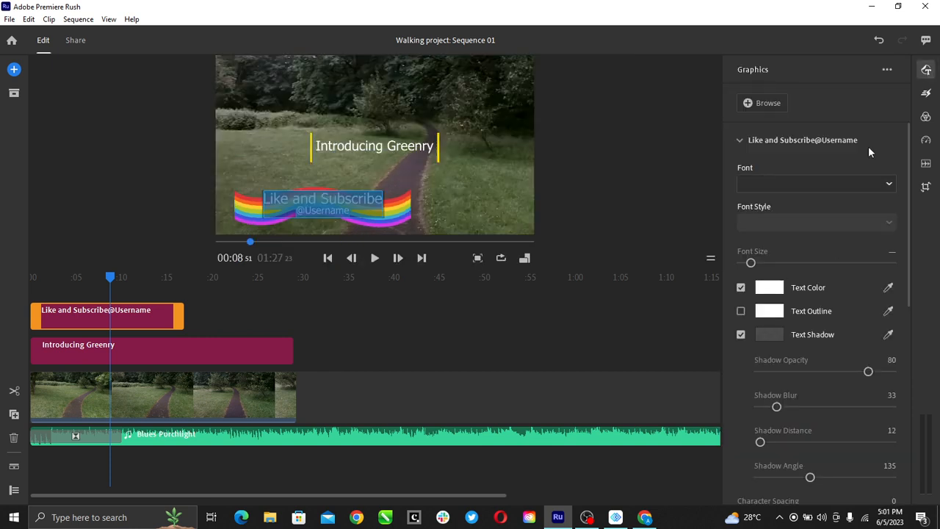
click(362, 213)
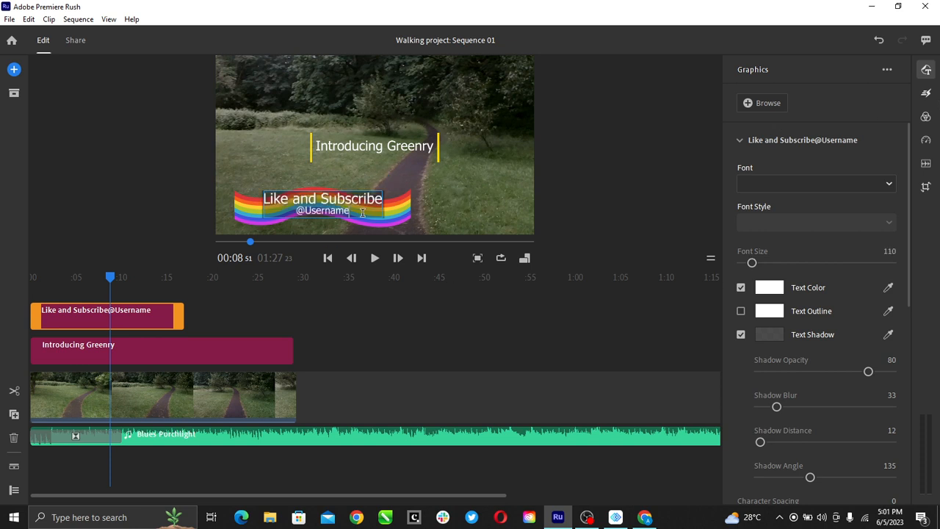
key(BackSpace)
key(BackSpace)
key(BackSpace)
key(BackSpace)
key(BackSpace)
key(BackSpace)
key(BackSpace)
key(BackSpace)
key(BackSpace)
key(BackSpace)
key(BackSpace)
key(BackSpace)
key(BackSpace)
key(BackSpace)
key(BackSpace)
key(BackSpace)
key(BackSpace)
key(BackSpace)
key(BackSpace)
key(BackSpace)
key(BackSpace)
key(BackSpace)
key(BackSpace)
key(BackSpace)
key(BackSpace)
key(BackSpace)
key(BackSpace)
key(BackSpace)
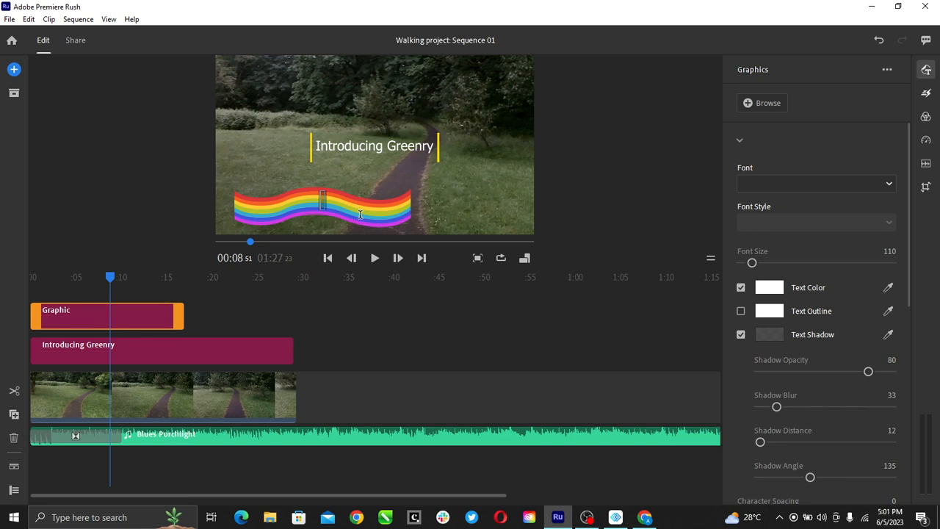
text(Don't)
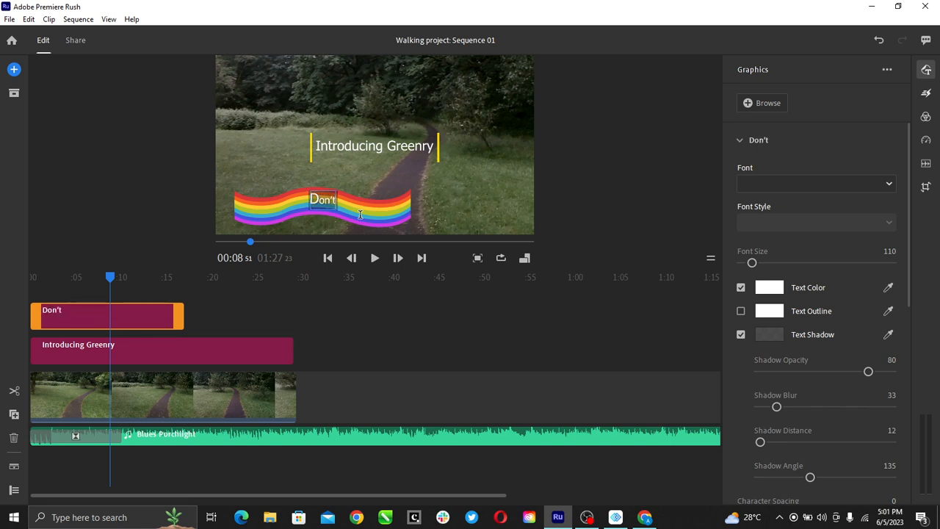
text( for)
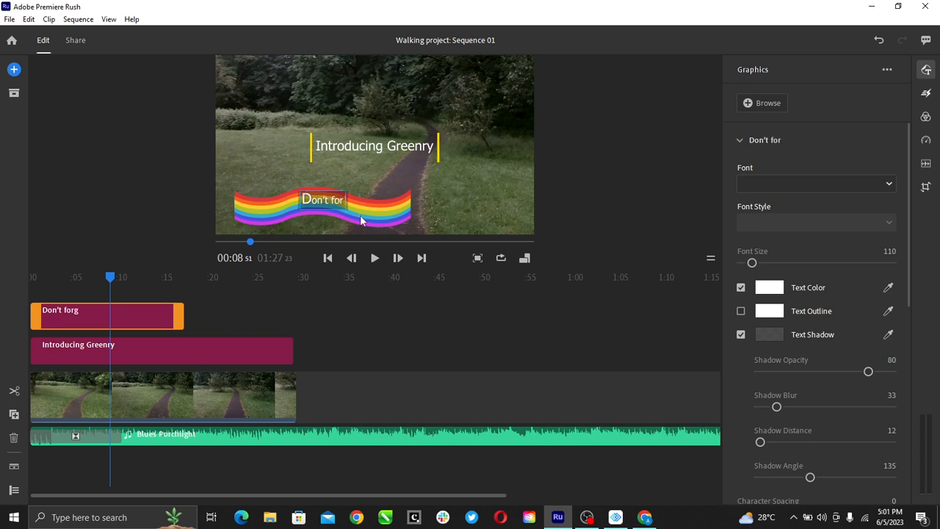
text(get to su)
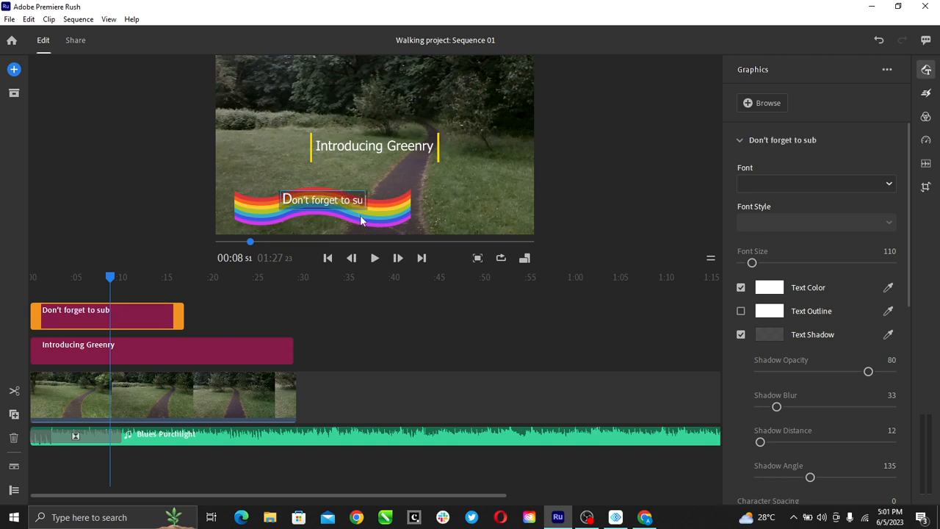
text(bscribe)
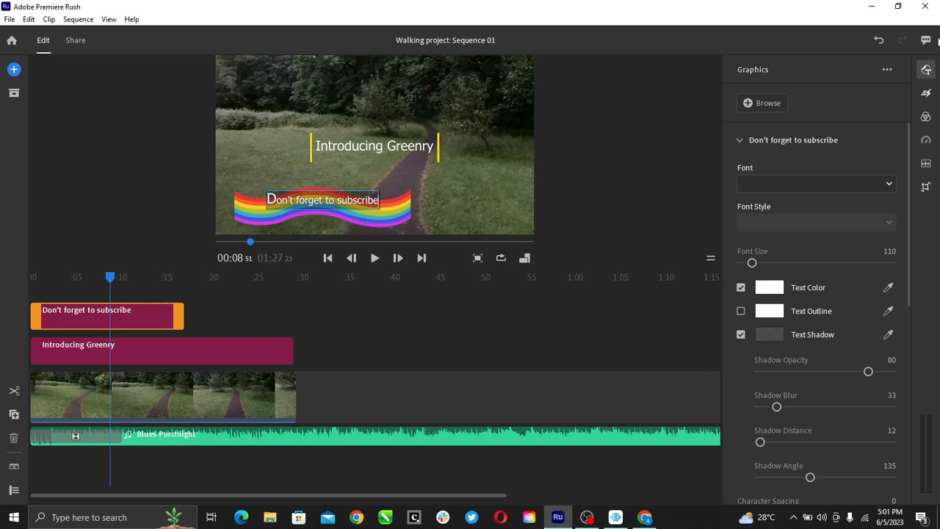
click(929, 69)
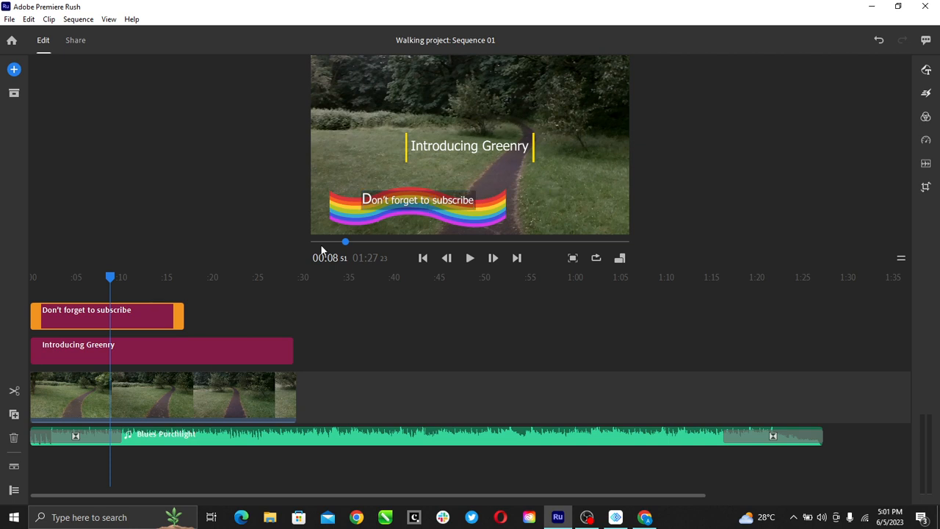
Shrink the rainbow banner and place it in the lower-left corner of the video frame
drag(321, 245, 334, 225)
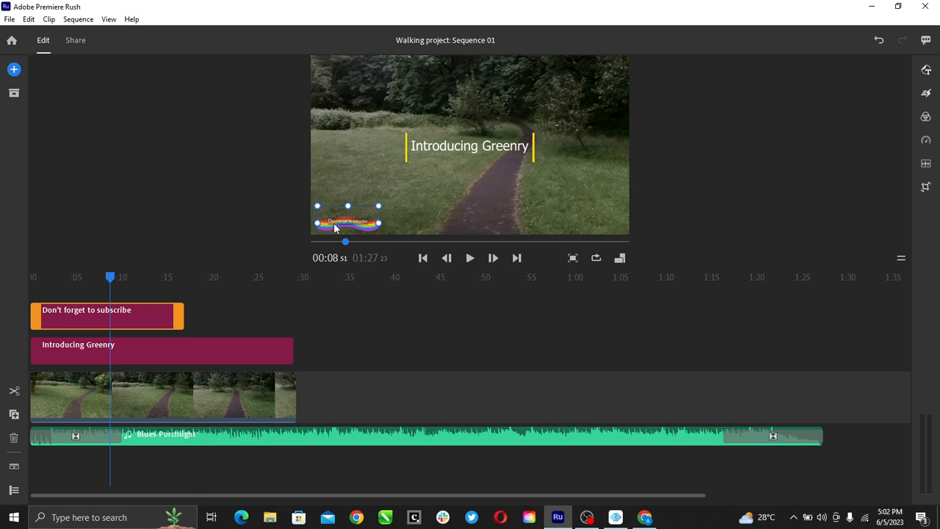
click(367, 109)
Add the portrait photo of the blonde woman from Downloads and move its clip above the title tracks, starting at about 17 seconds
click(14, 74)
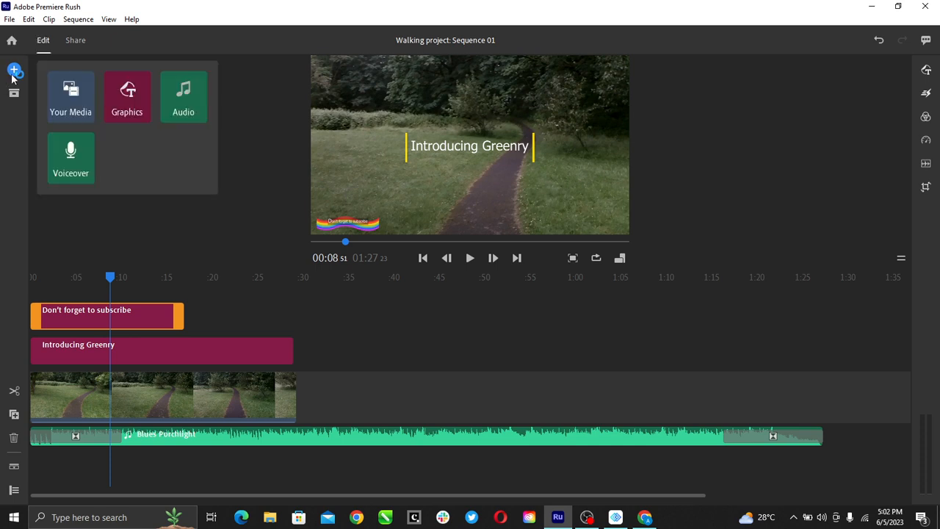
click(68, 108)
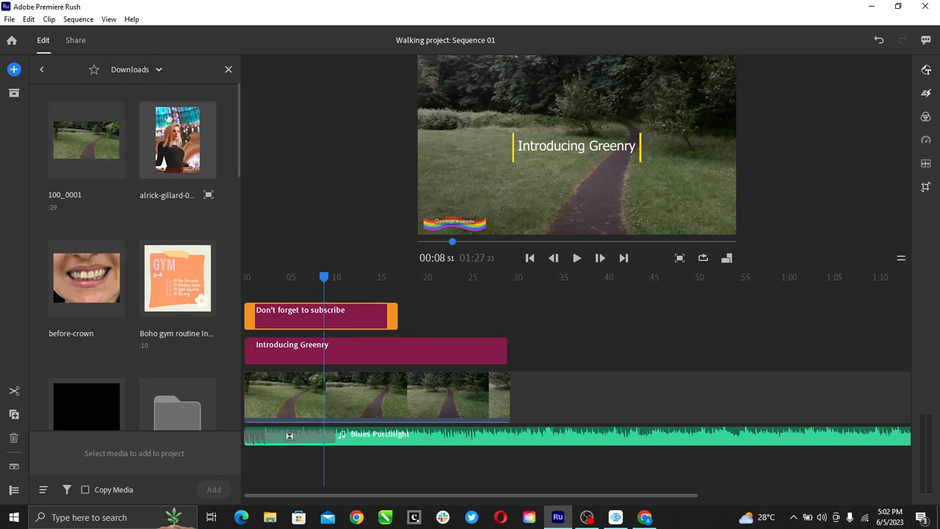
click(150, 71)
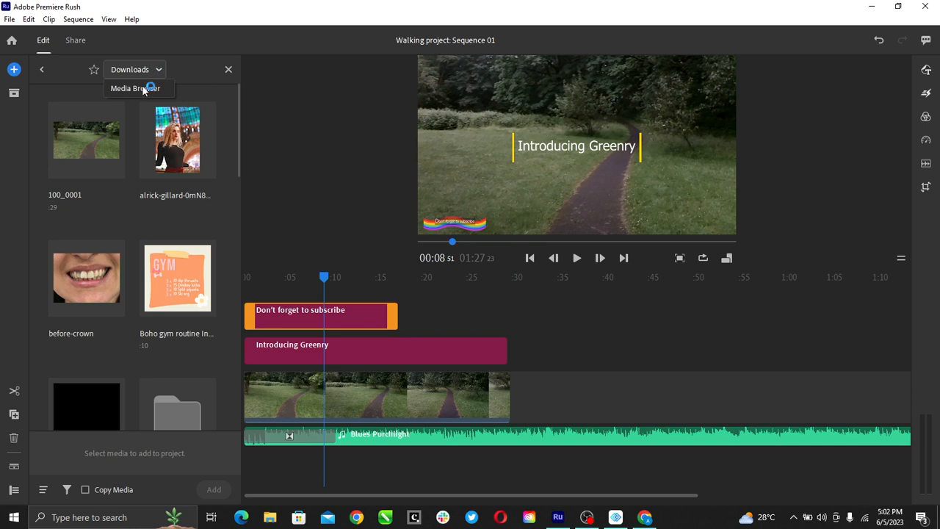
click(156, 71)
click(156, 71)
scroll(68, 313, down, 5)
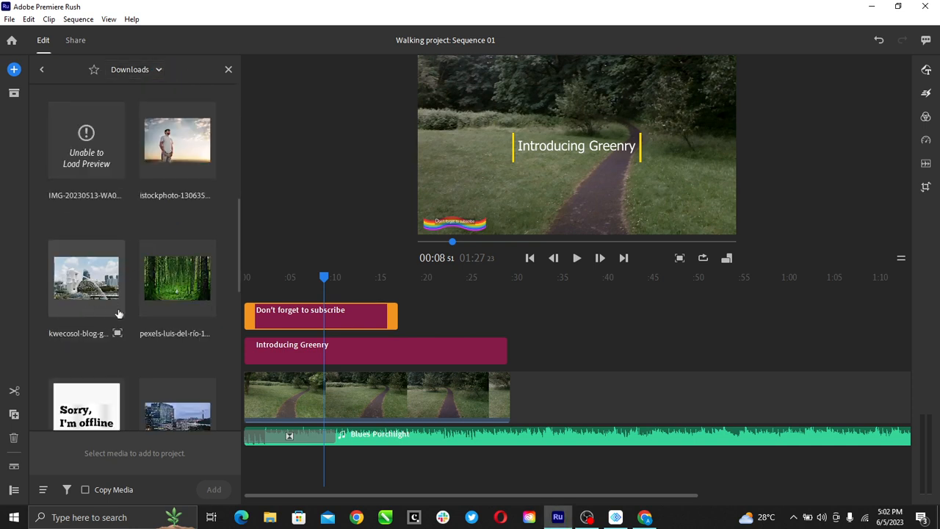
scroll(119, 315, up, 5)
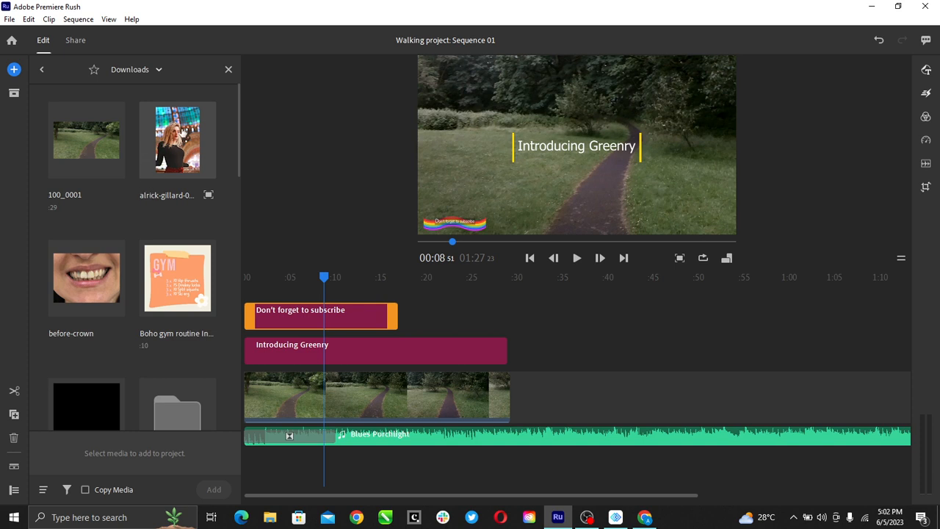
click(166, 141)
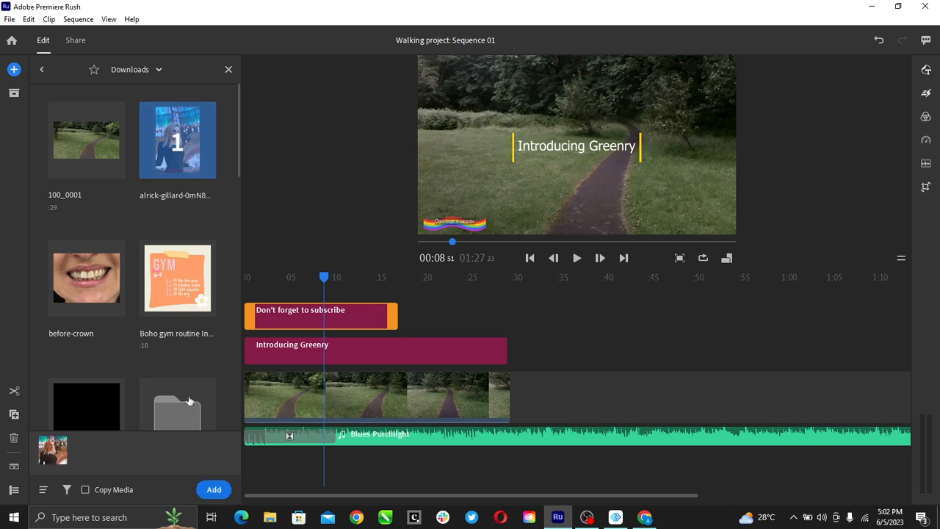
click(214, 490)
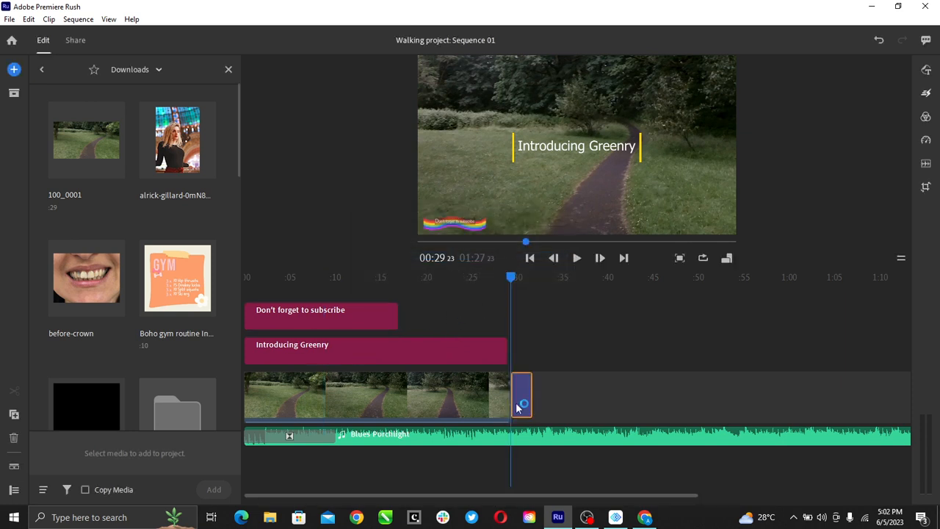
drag(519, 405, 409, 293)
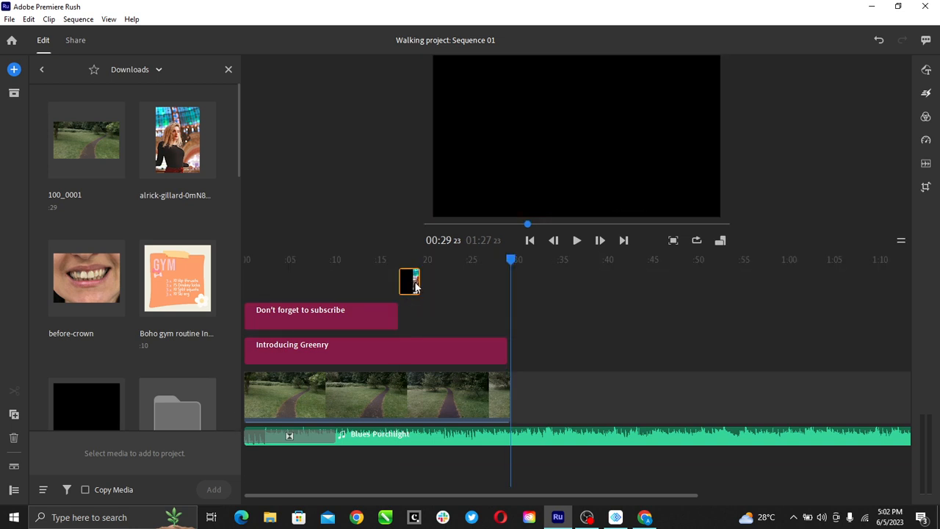
Trim the end of the "Don't forget to subscribe" clip back to about 14 seconds
click(572, 242)
drag(406, 309, 383, 319)
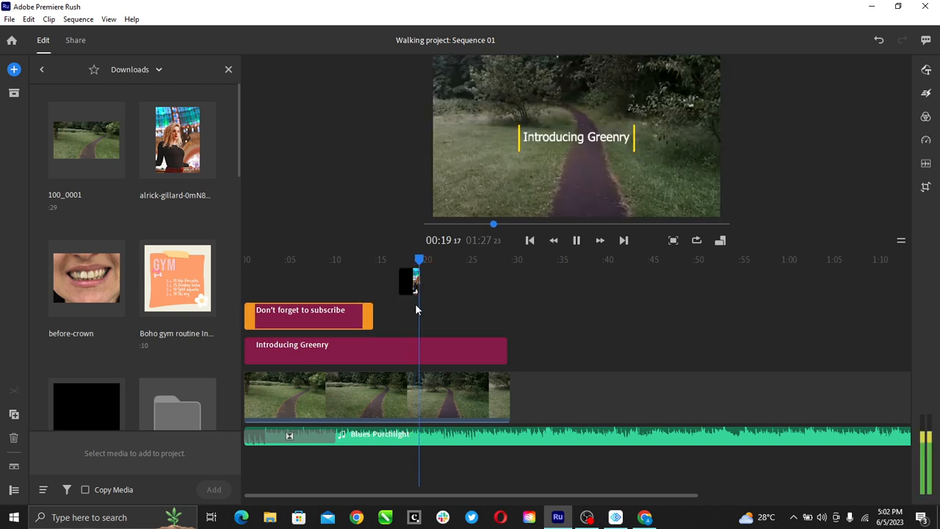
click(467, 280)
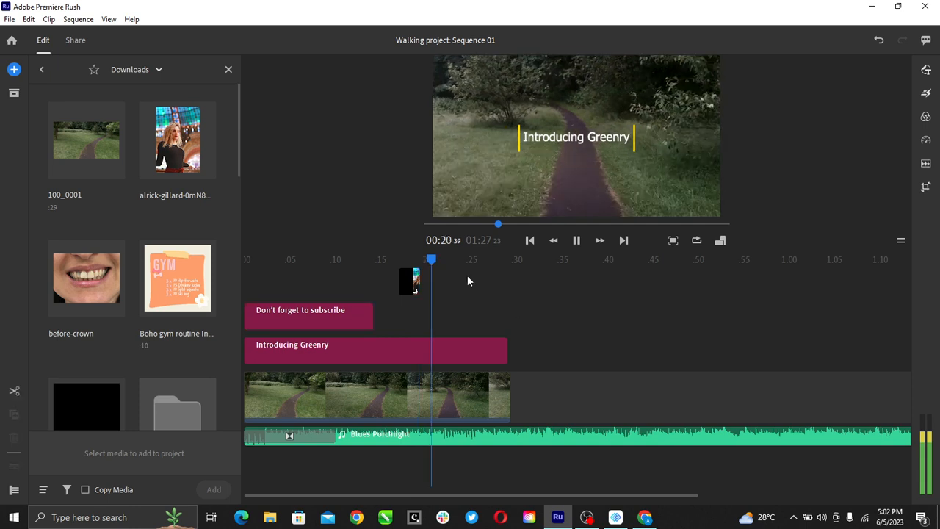
Preview the sequence from about 13 seconds
click(429, 266)
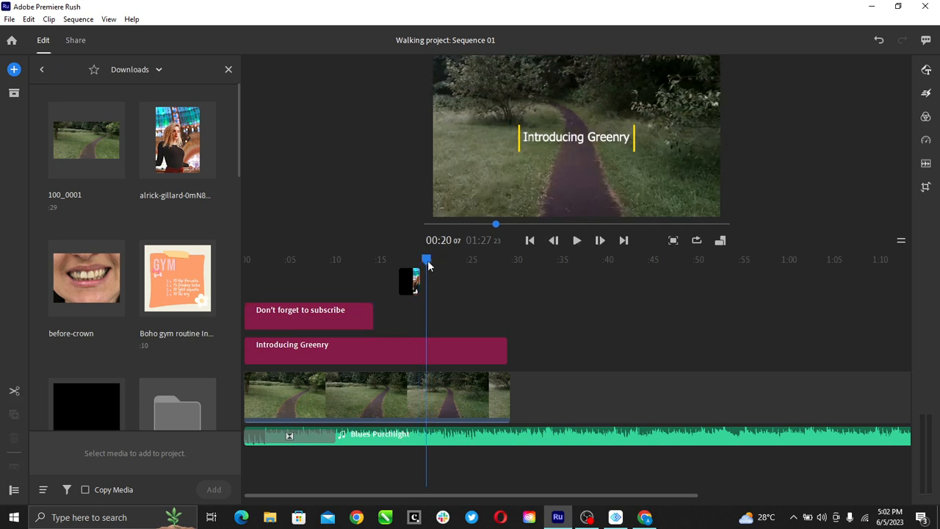
click(362, 396)
click(576, 240)
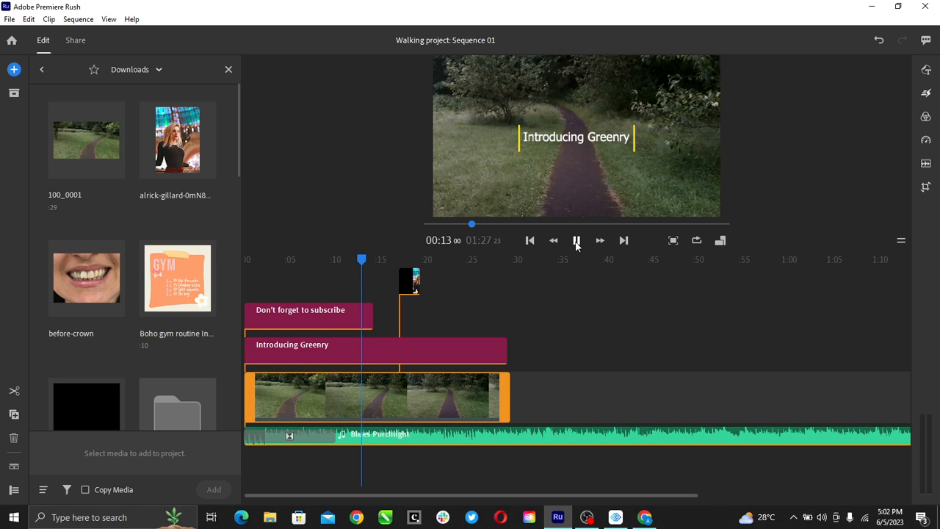
Select the portrait photo clip at about 18 seconds and shrink the photo to about a quarter of the video frame's width
click(415, 288)
click(415, 288)
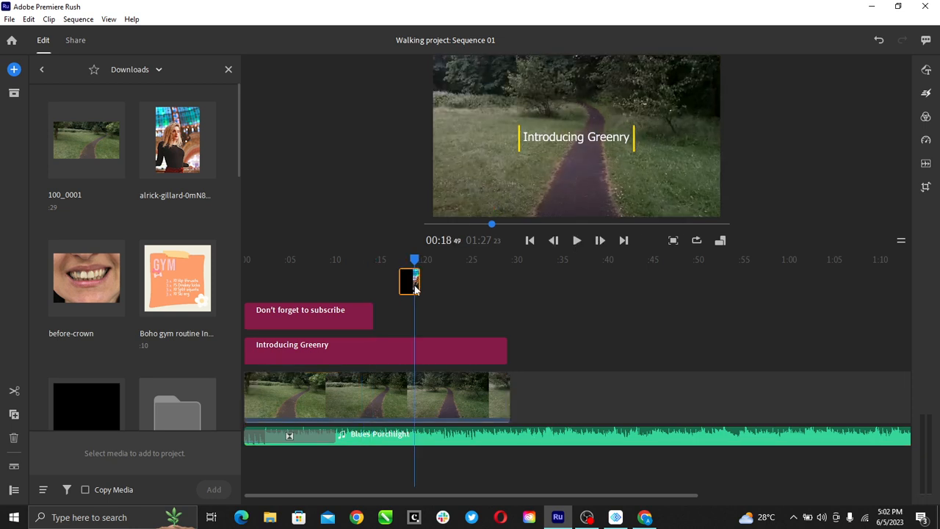
mouse_move(415, 287)
mouse_down()
mouse_move(424, 276)
mouse_move(415, 285)
mouse_up()
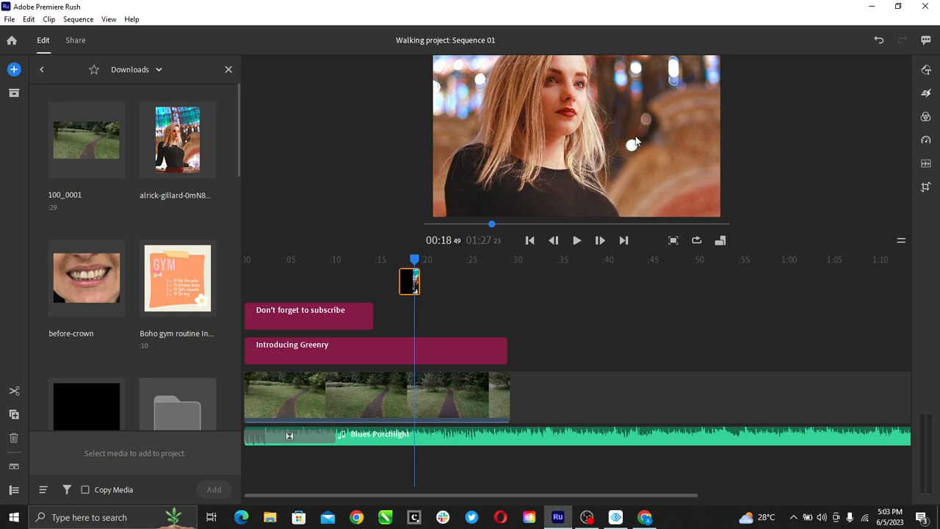
drag(636, 137, 668, 145)
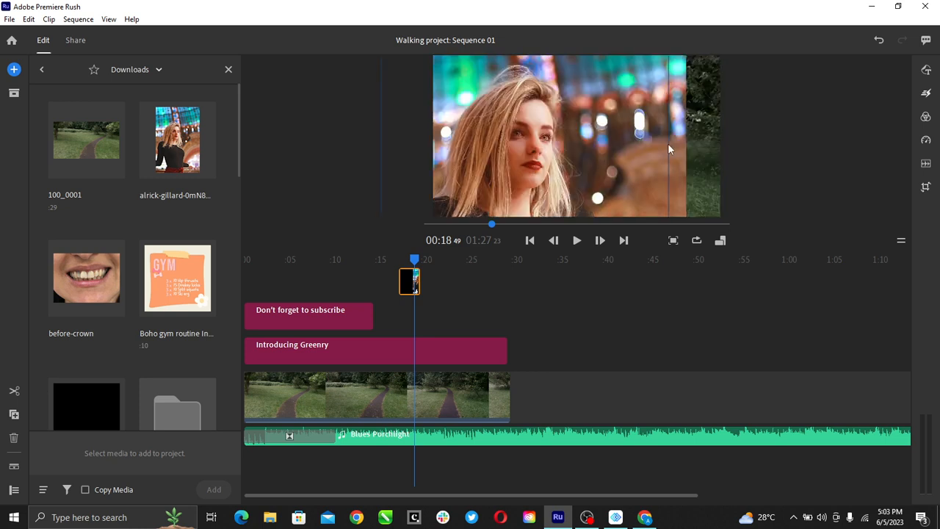
drag(667, 144, 592, 202)
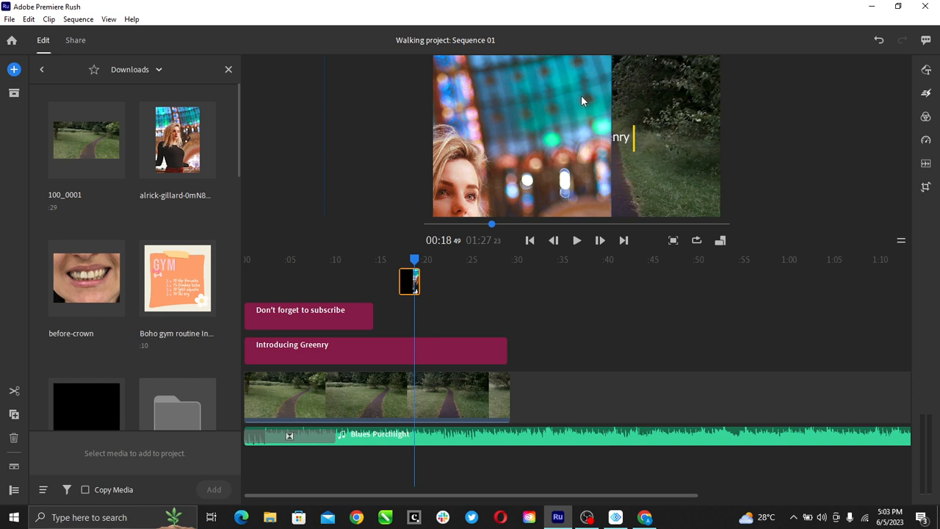
drag(581, 96, 602, 131)
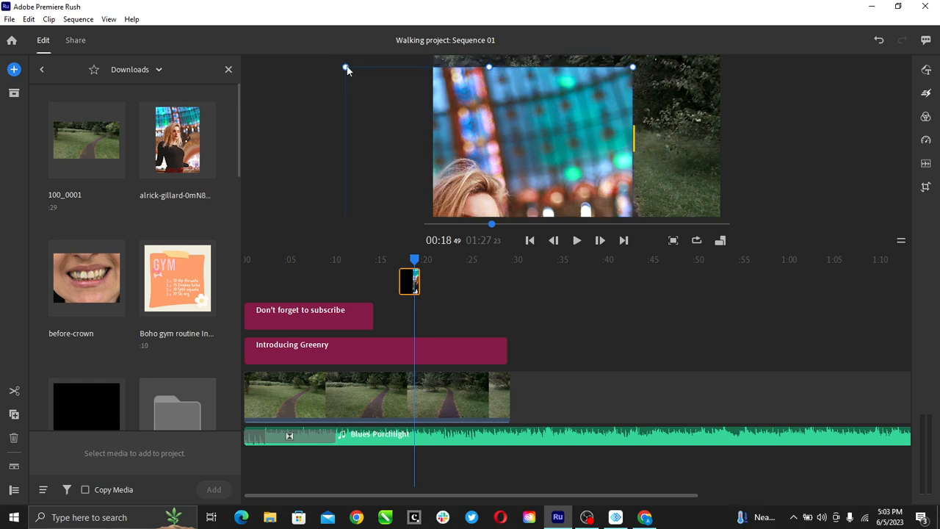
drag(347, 66, 647, 90)
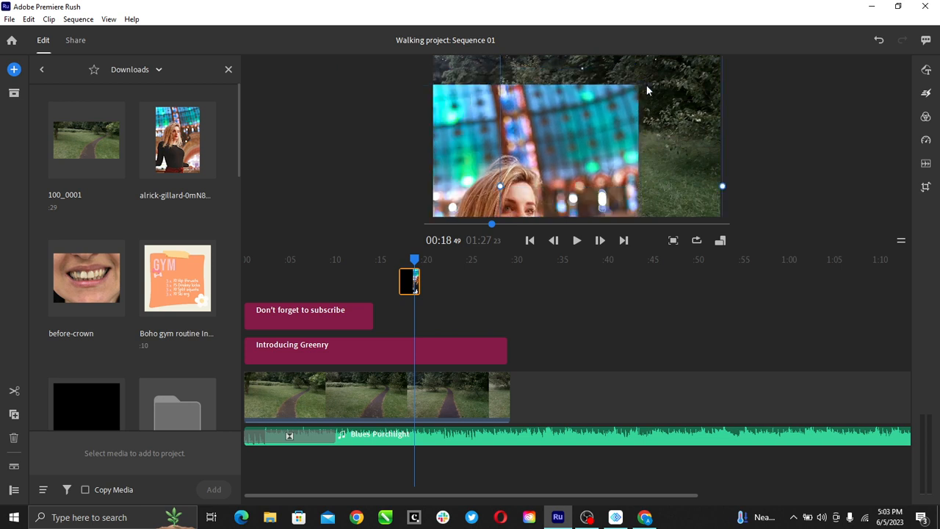
drag(647, 89, 641, 122)
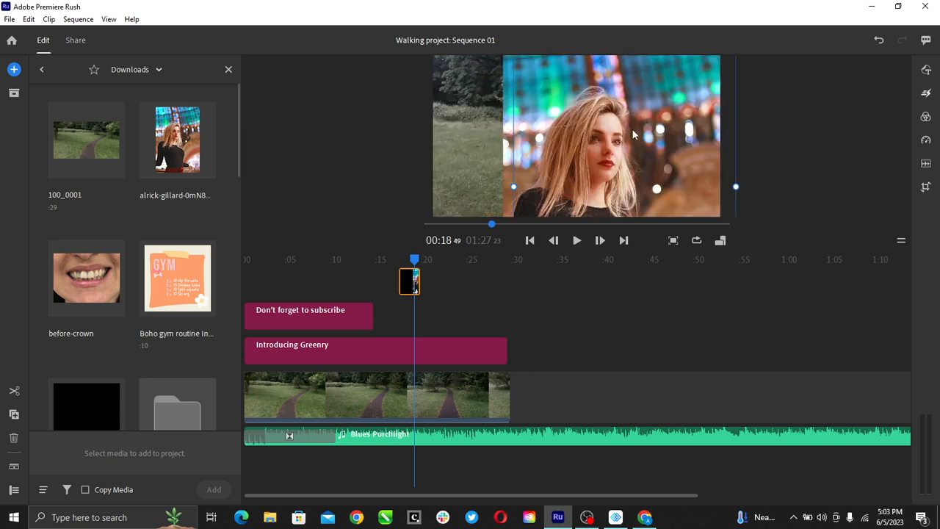
key(ctrl+z)
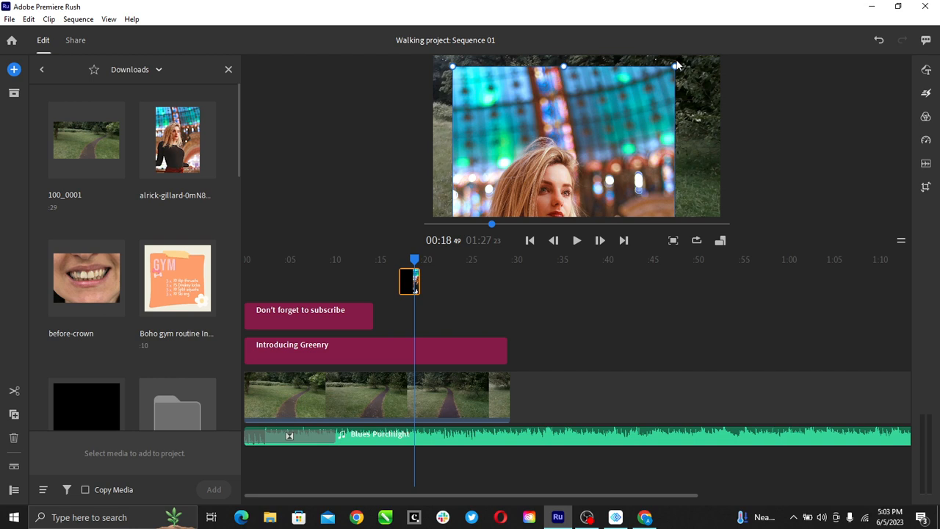
drag(676, 66, 556, 198)
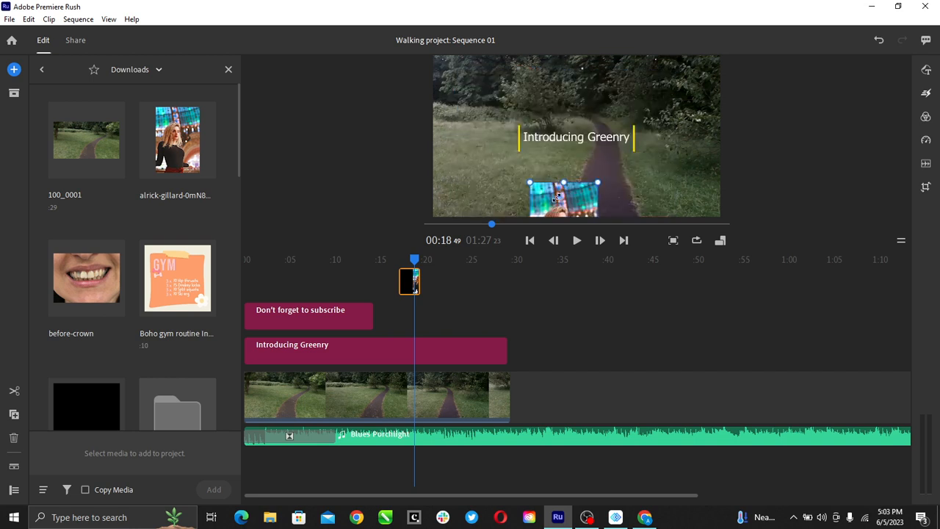
Move the portrait photo to the lower-left area of the video frame and shrink it to about one seventh of the frame's width
click(409, 191)
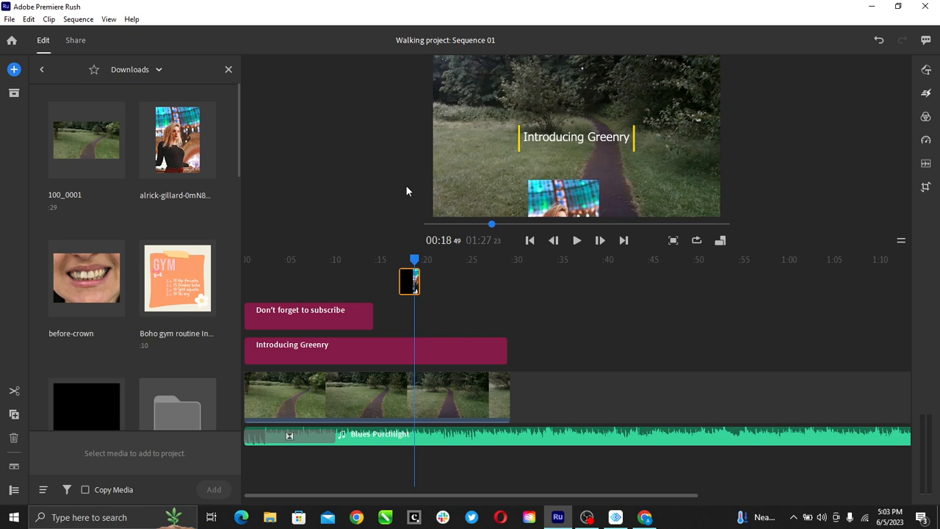
click(556, 184)
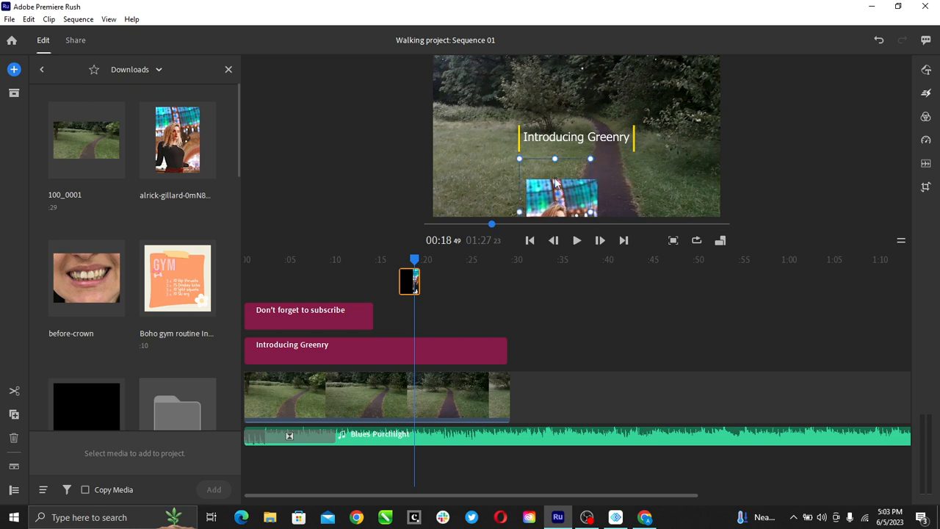
drag(556, 183, 496, 161)
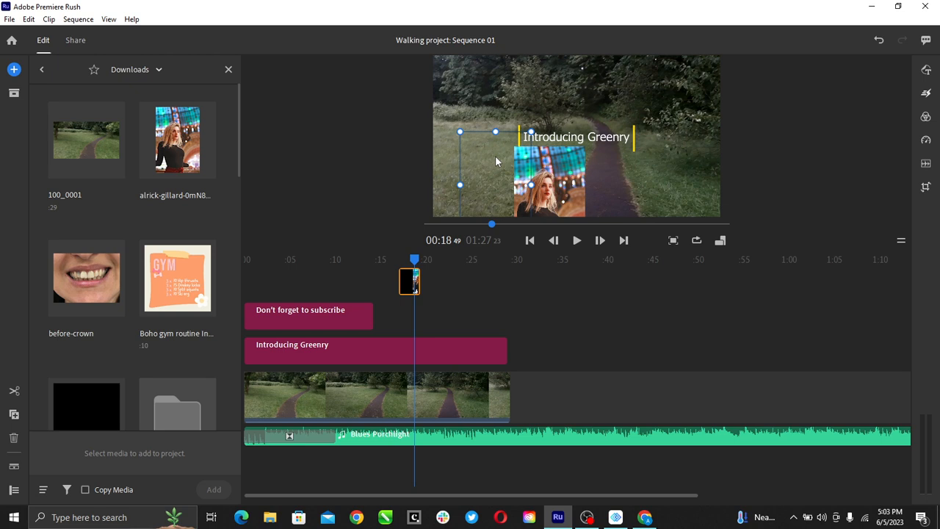
drag(495, 161, 475, 144)
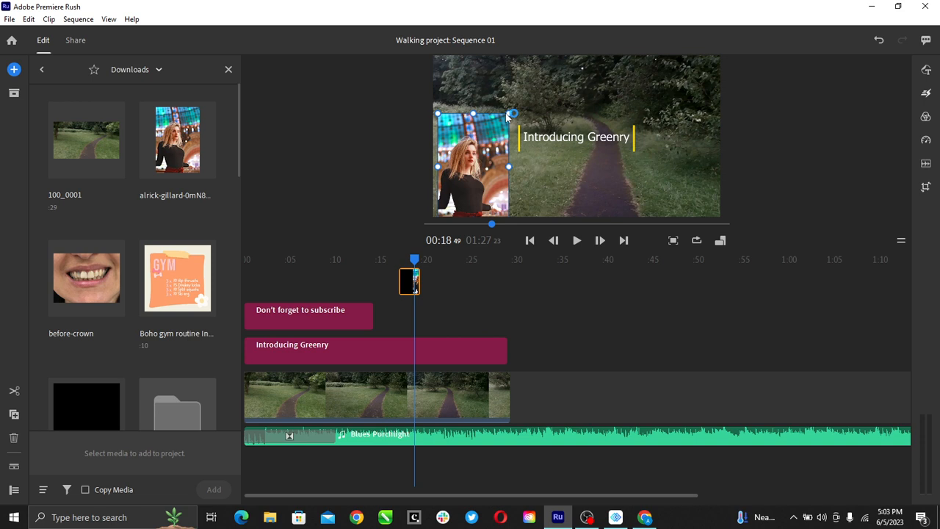
drag(507, 116, 483, 141)
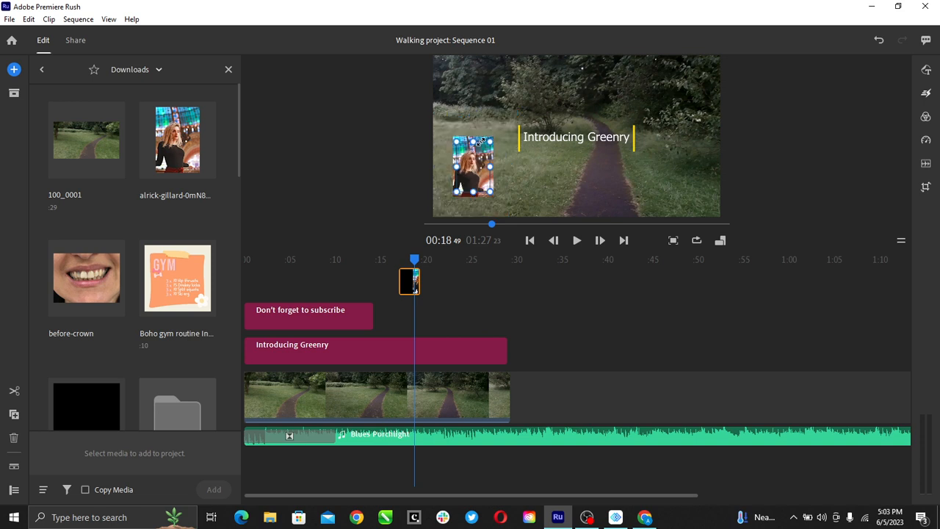